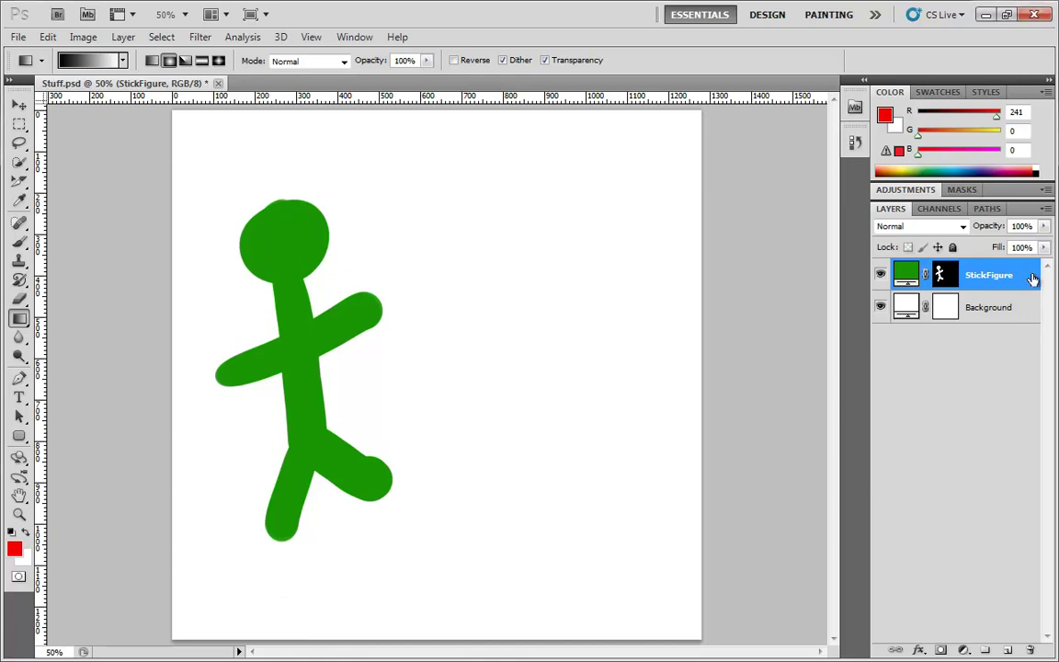
# - Add a Pattern Overlay effect to the StickFigure layer and set its blend mode to Multiply
pyautogui.click(922, 651)
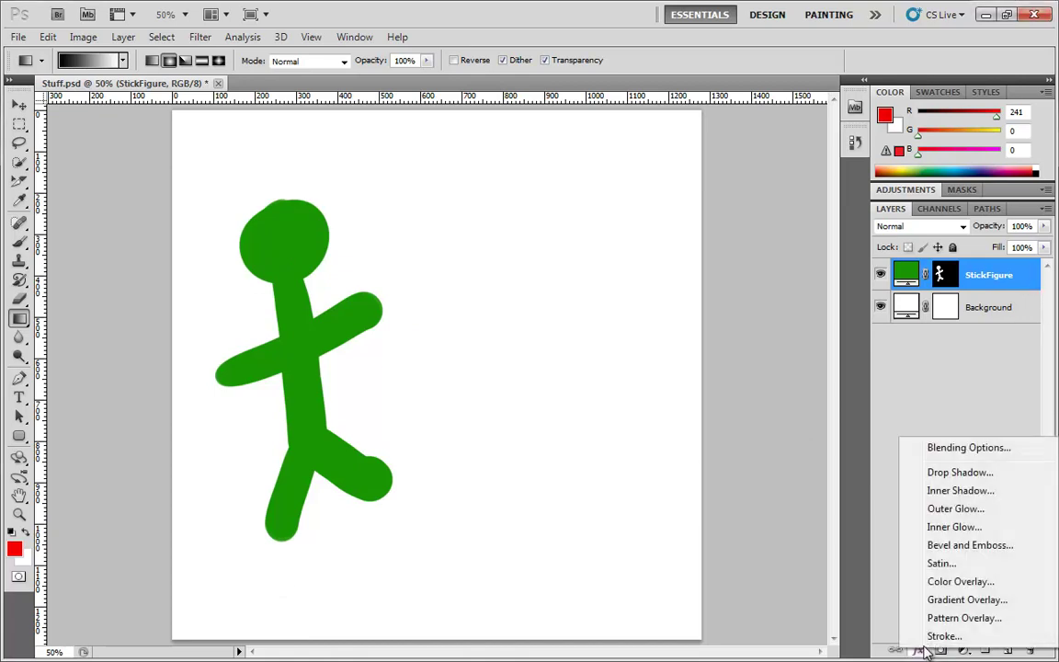
pyautogui.click(947, 614)
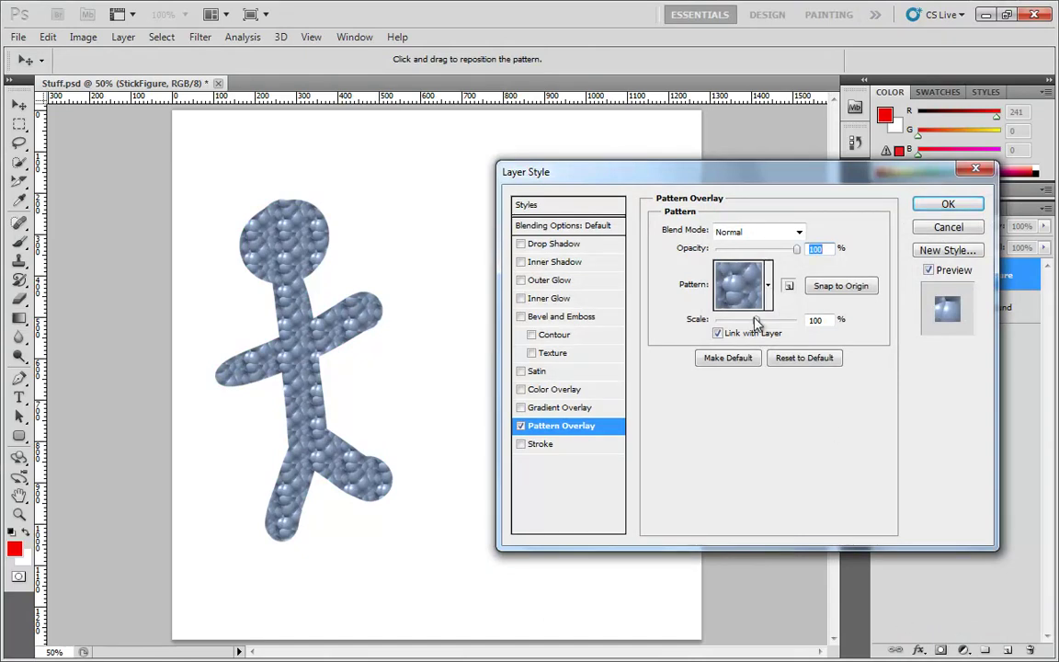
pyautogui.click(754, 239)
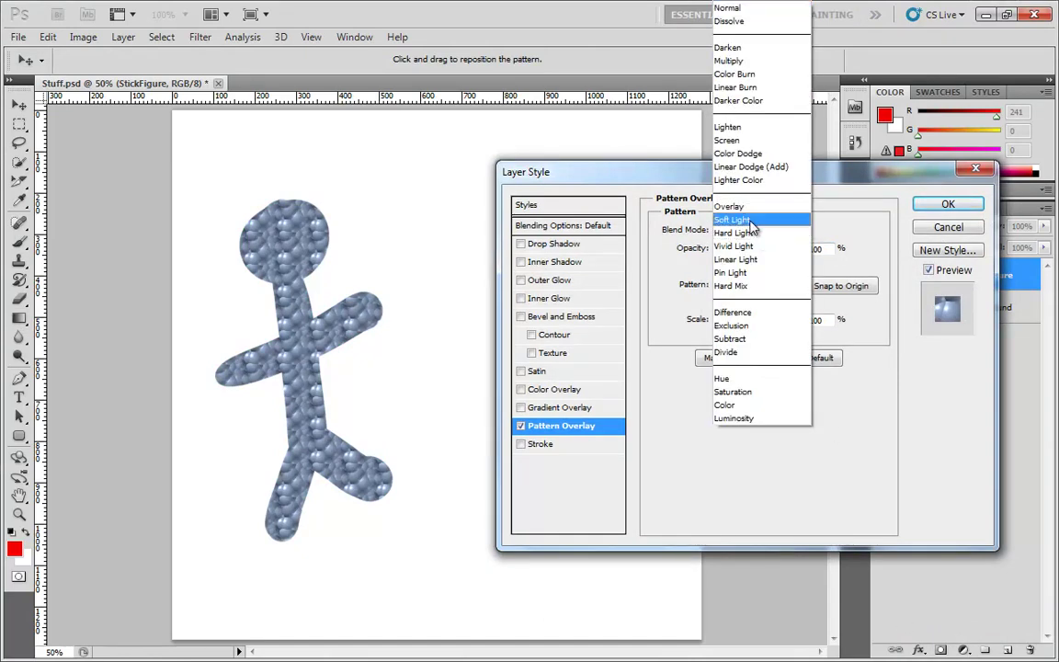
pyautogui.click(735, 60)
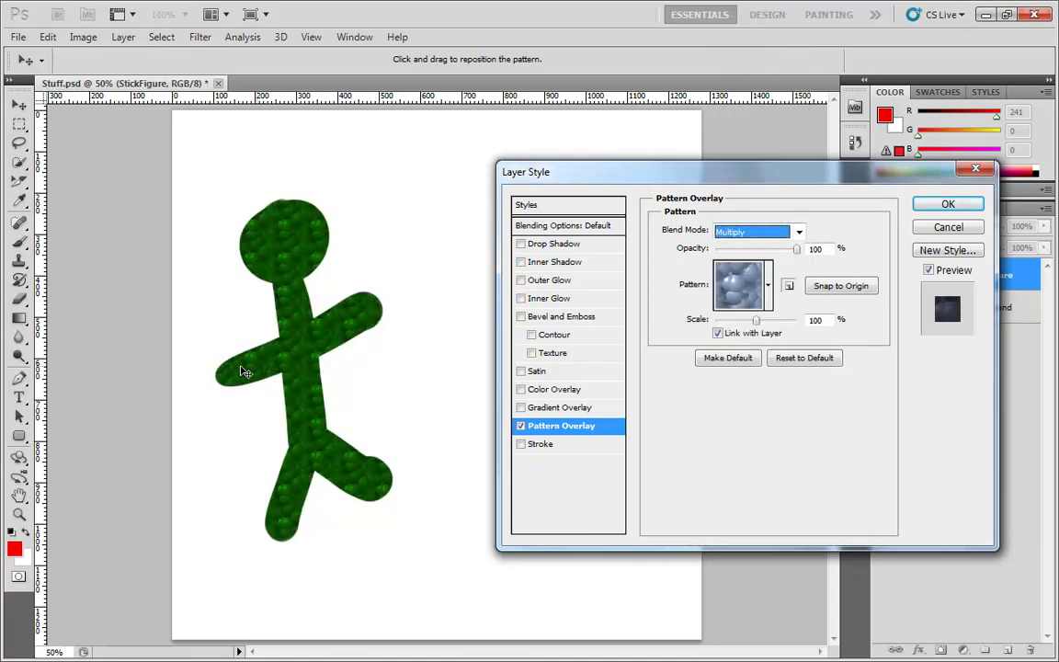
# - Set the overlay's blend mode back to Normal and, after trying an opacity of 67%, return it to 100%
pyautogui.click(797, 232)
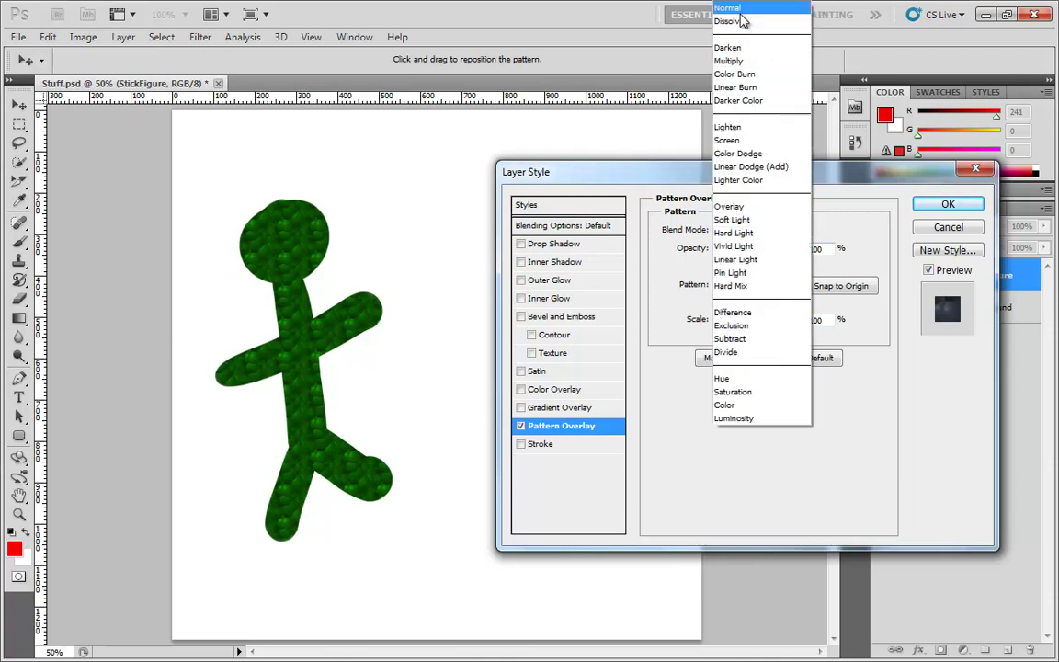
pyautogui.click(740, 9)
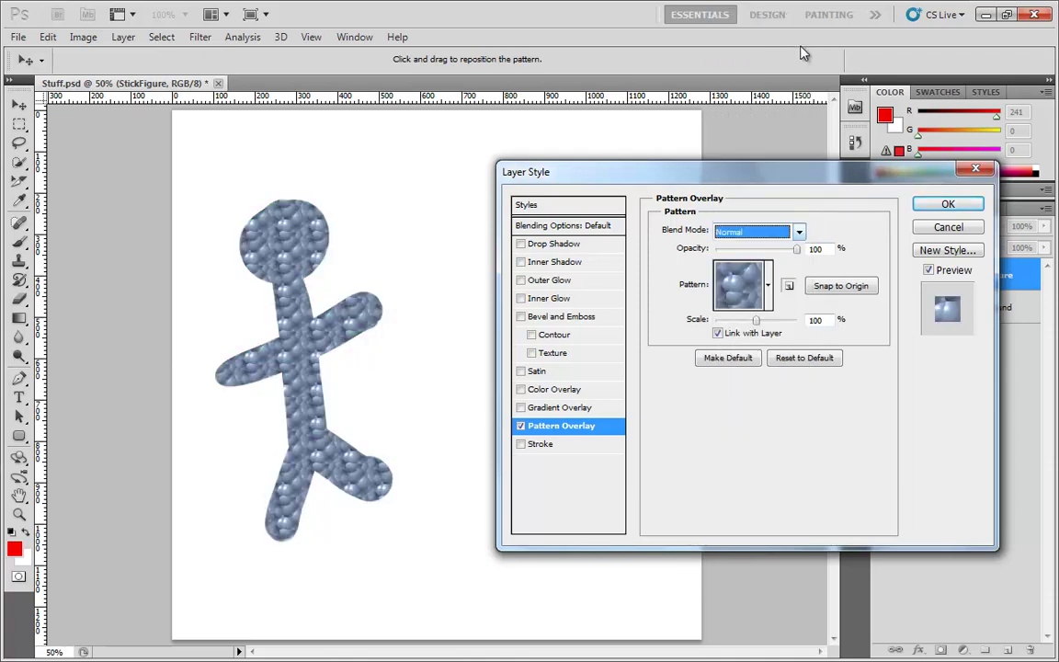
pyautogui.click(770, 252)
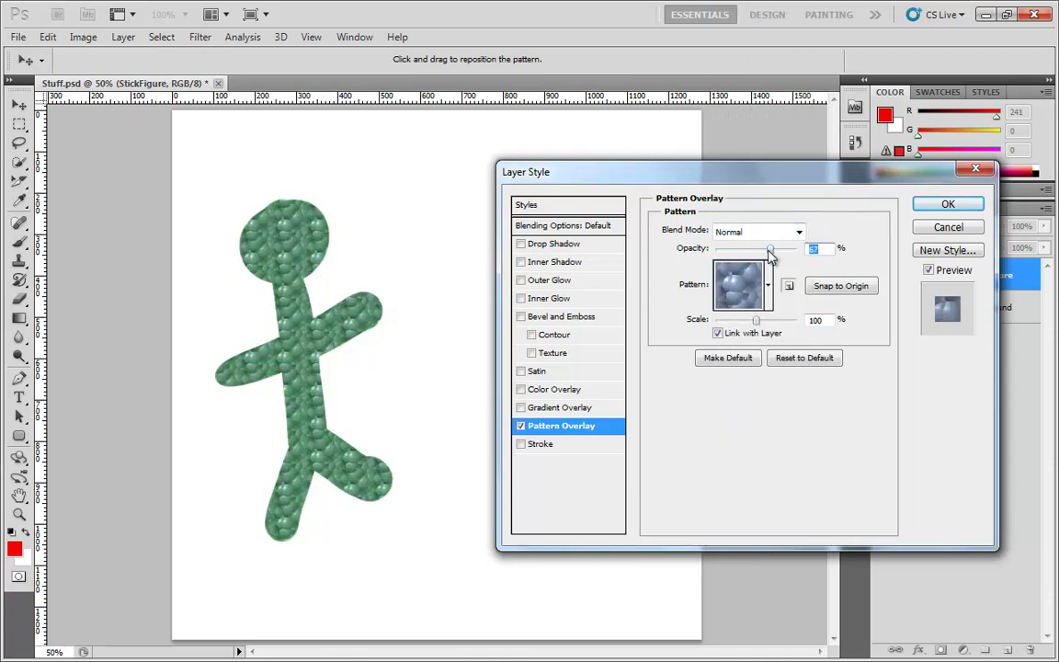
pyautogui.moveTo(771, 255); pyautogui.dragTo(807, 255)
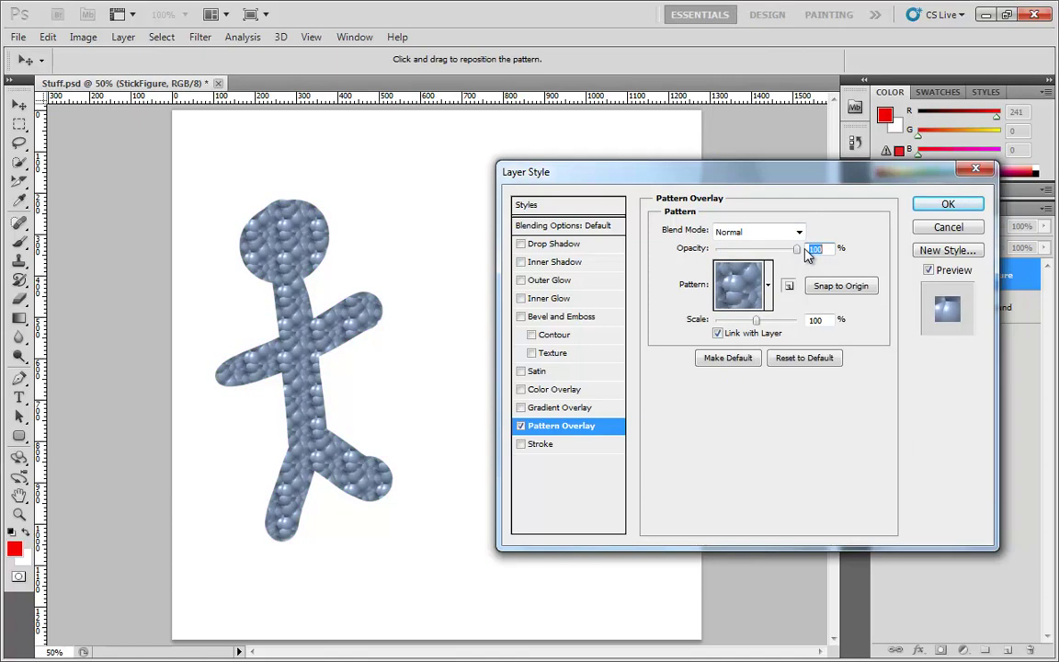
# - Change the overlay's pattern to the rainbow-striped swatch
pyautogui.click(734, 295)
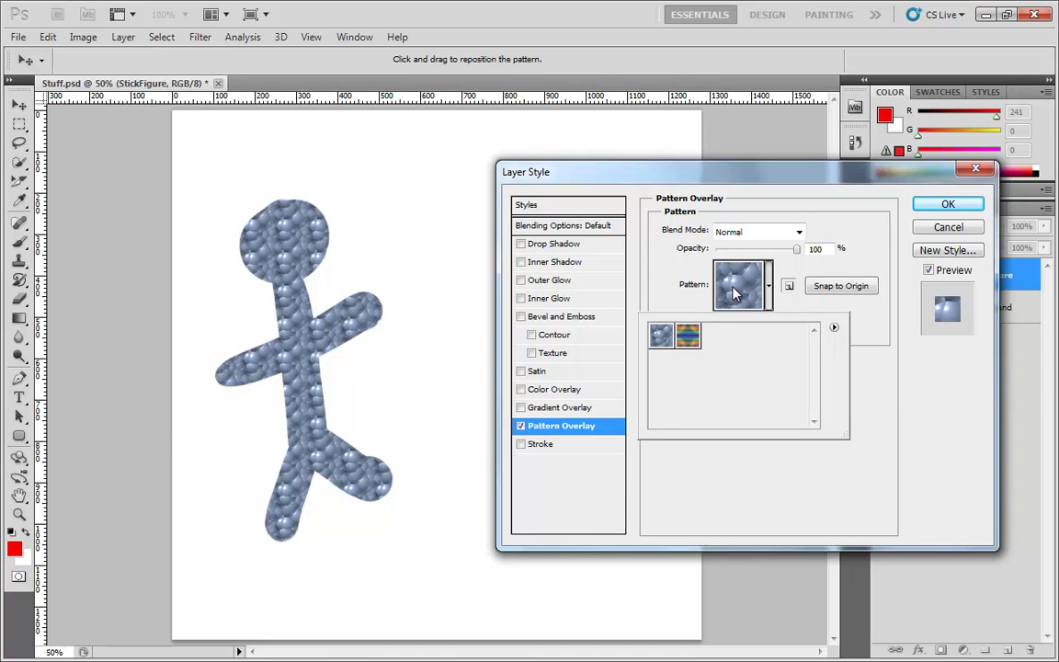
pyautogui.click(683, 338)
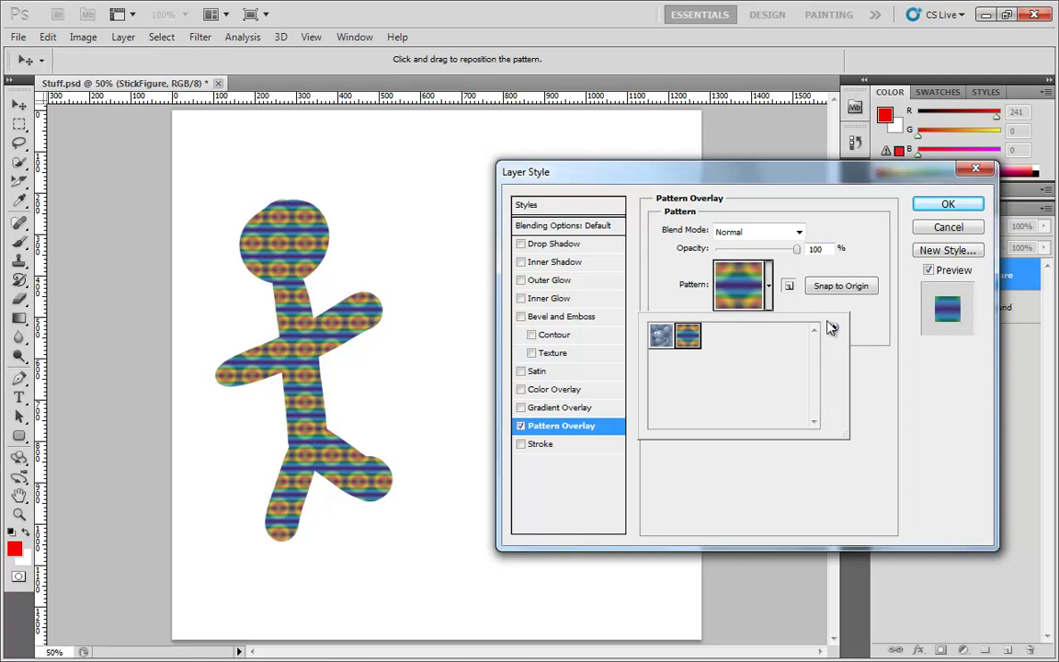
pyautogui.click(735, 287)
pyautogui.click(736, 289)
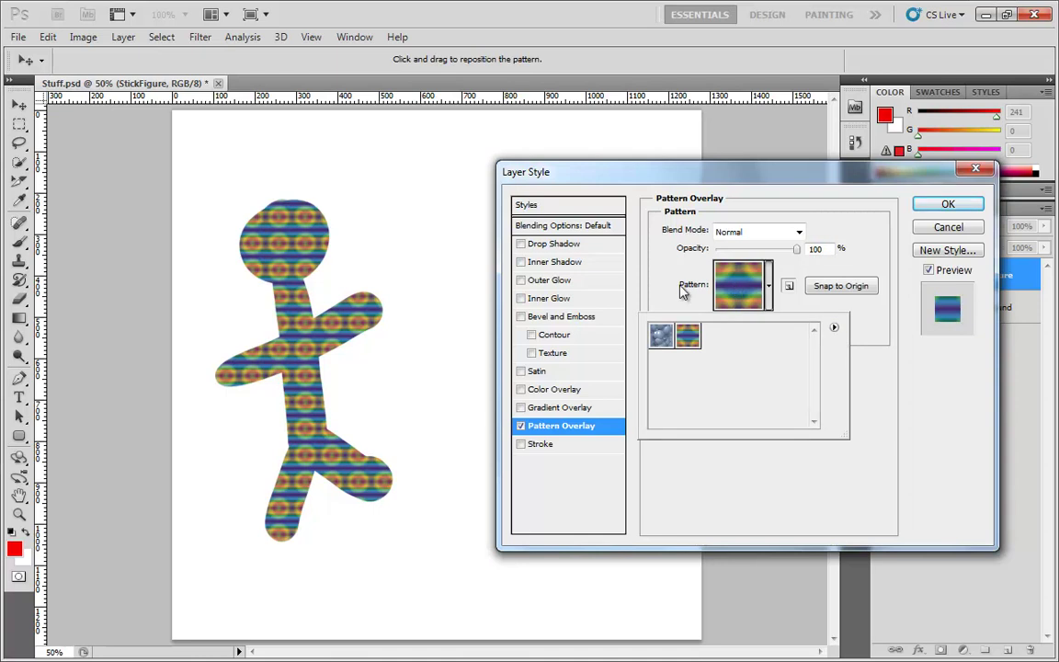
# - Append the Rock Patterns set and apply its first dark stone pattern to the overlay at 95% scale
pyautogui.click(834, 330)
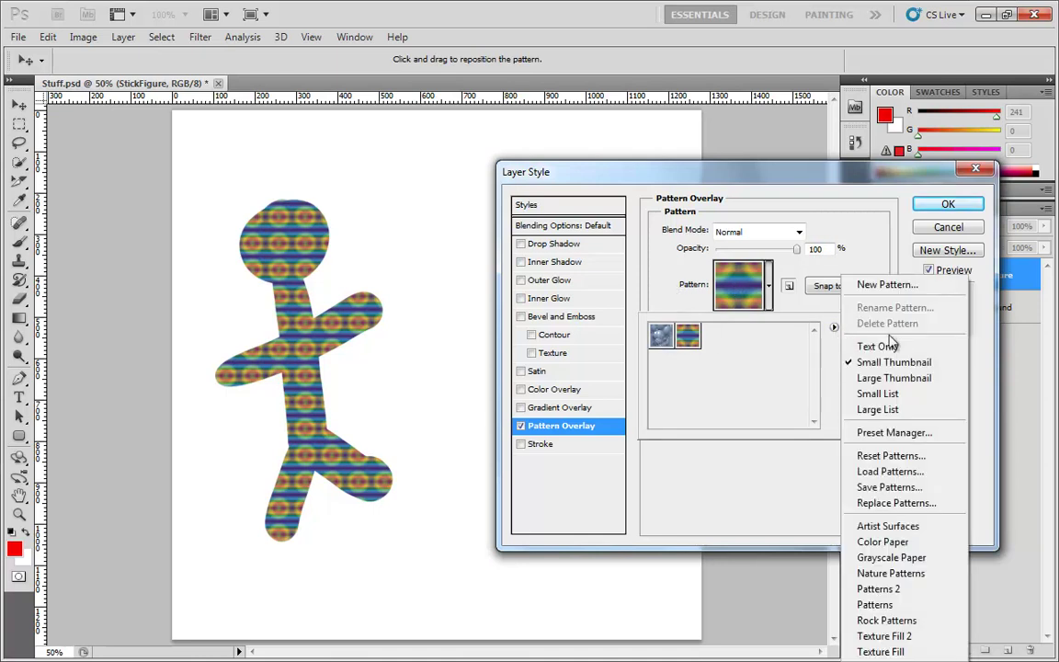
pyautogui.click(896, 622)
pyautogui.click(620, 263)
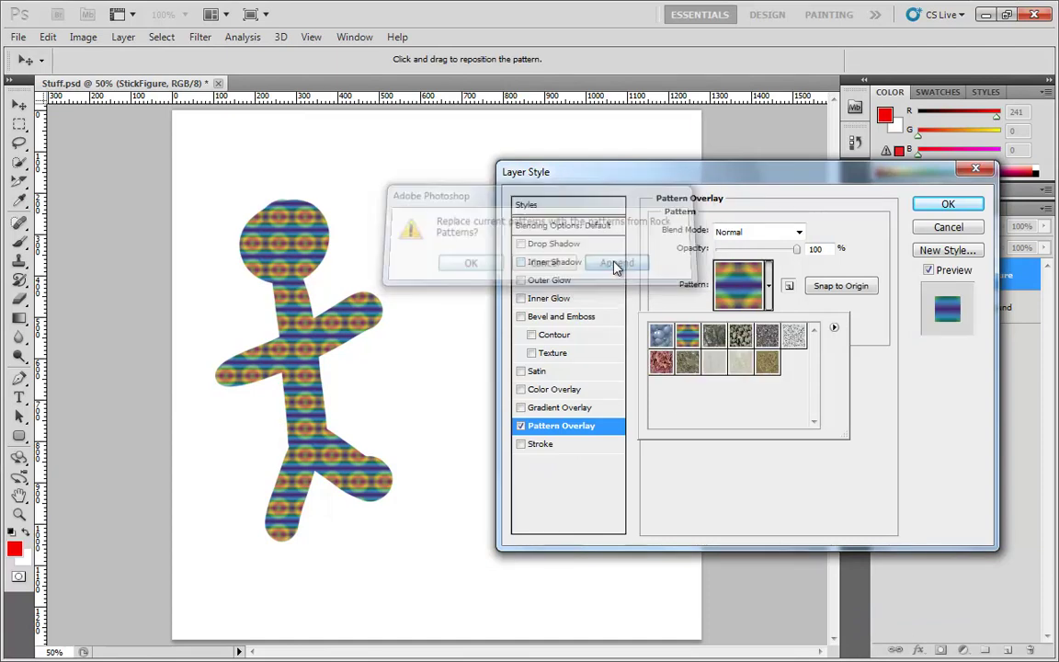
pyautogui.click(714, 337)
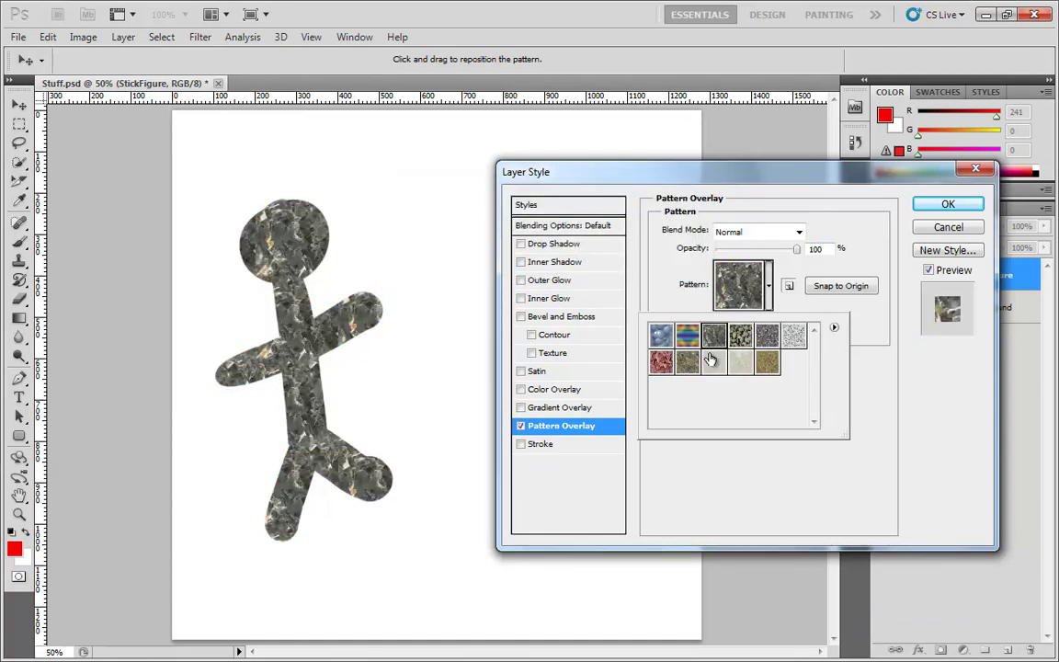
pyautogui.click(899, 374)
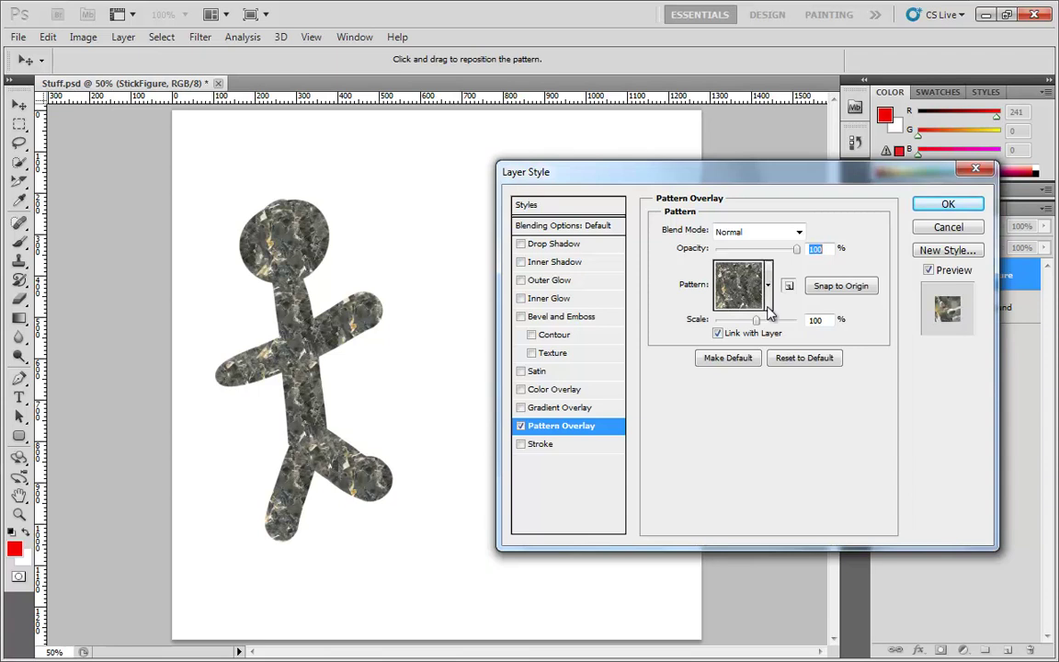
pyautogui.moveTo(757, 322)
pyautogui.mouseDown()
pyautogui.moveTo(773, 322)
pyautogui.moveTo(732, 331)
pyautogui.moveTo(792, 336)
pyautogui.moveTo(724, 320)
pyautogui.moveTo(755, 323)
pyautogui.mouseUp()
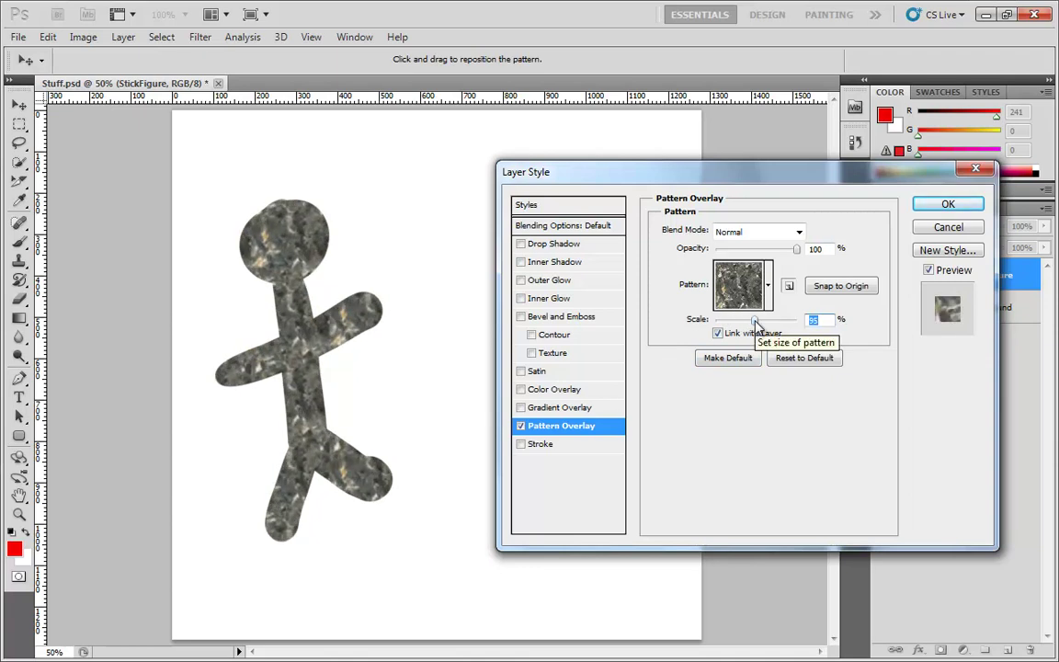
# - Shift the pattern around inside the stick figure, snap it back to the origin and apply the layer style
pyautogui.moveTo(285, 296); pyautogui.dragTo(268, 250)
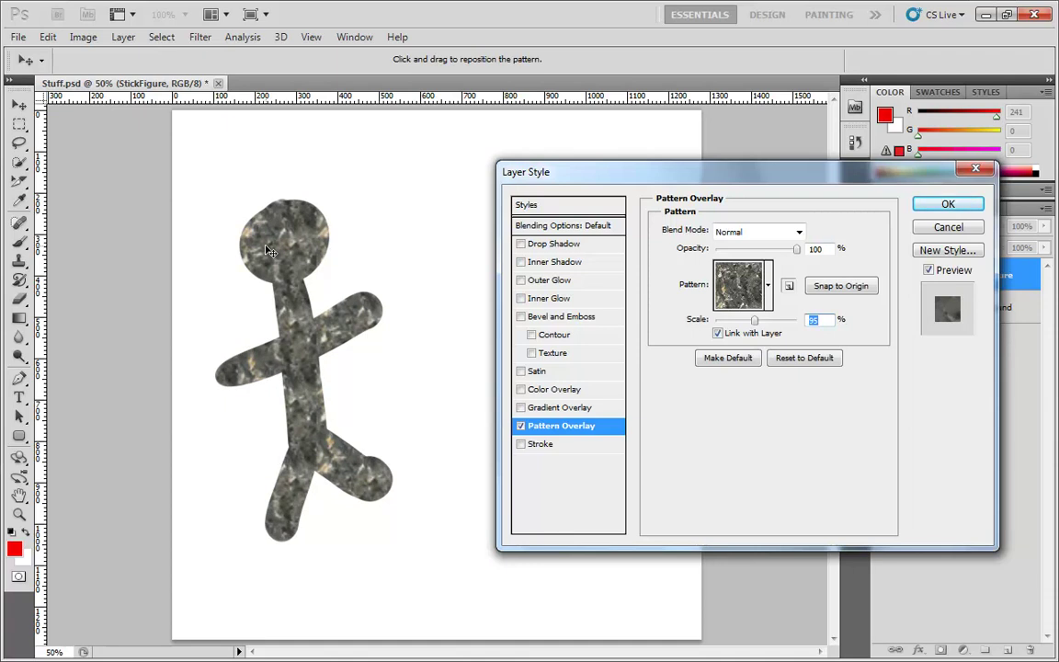
pyautogui.moveTo(269, 250); pyautogui.dragTo(428, 333)
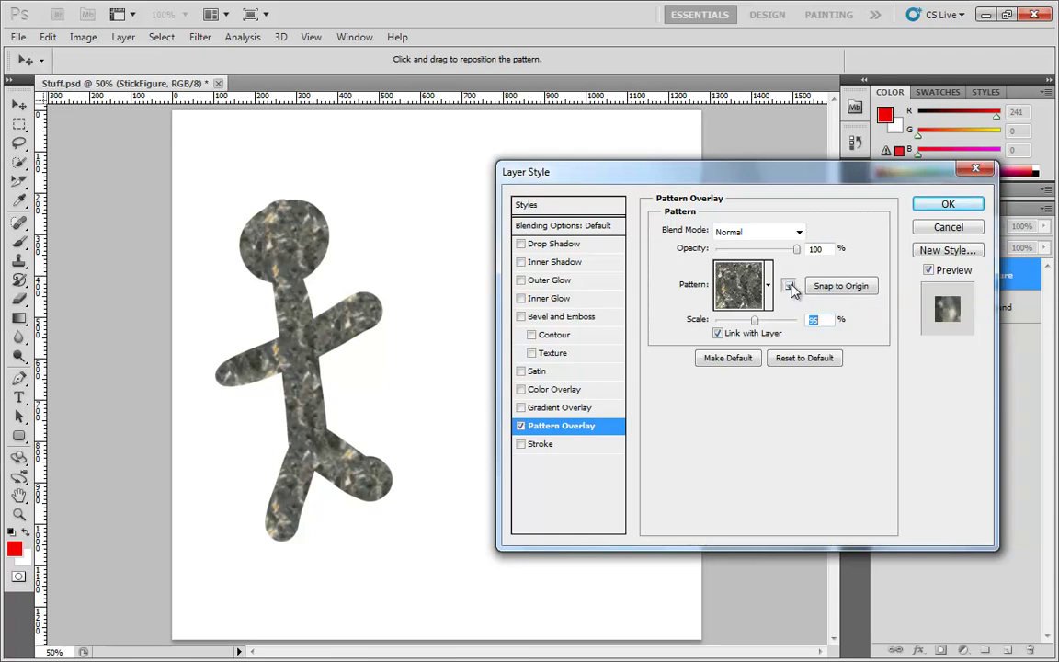
pyautogui.moveTo(305, 324); pyautogui.dragTo(339, 336)
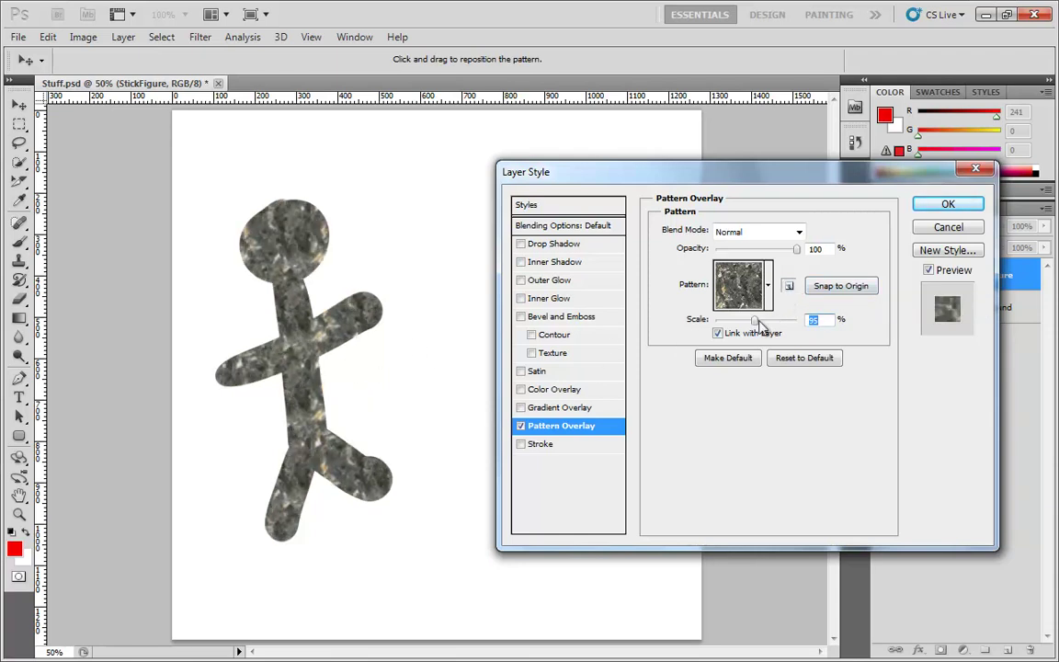
pyautogui.moveTo(231, 374); pyautogui.dragTo(361, 240)
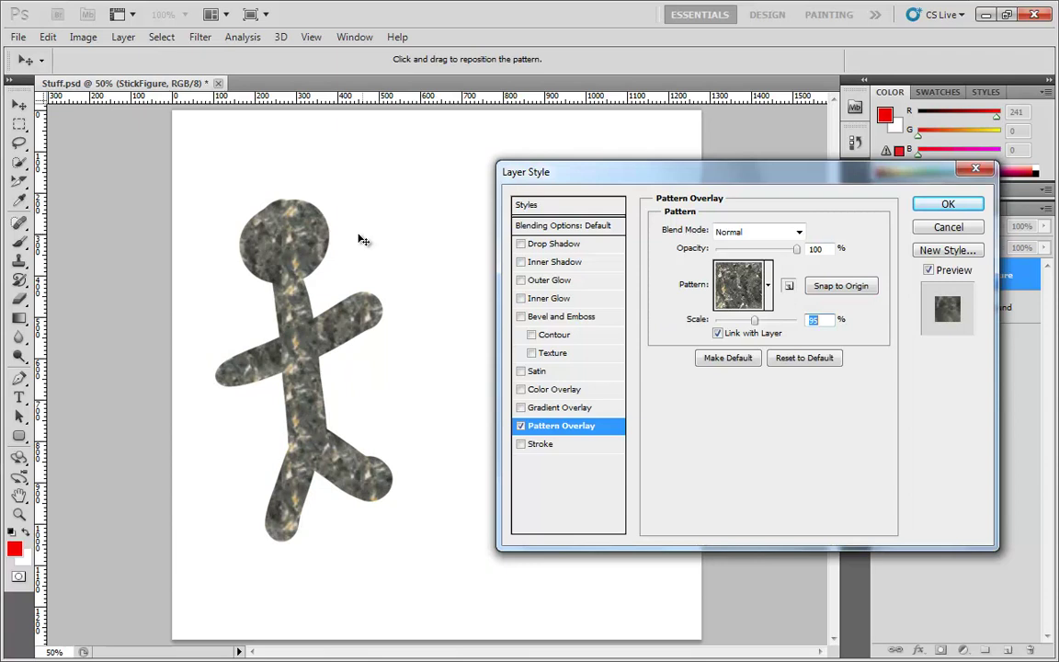
pyautogui.click(856, 287)
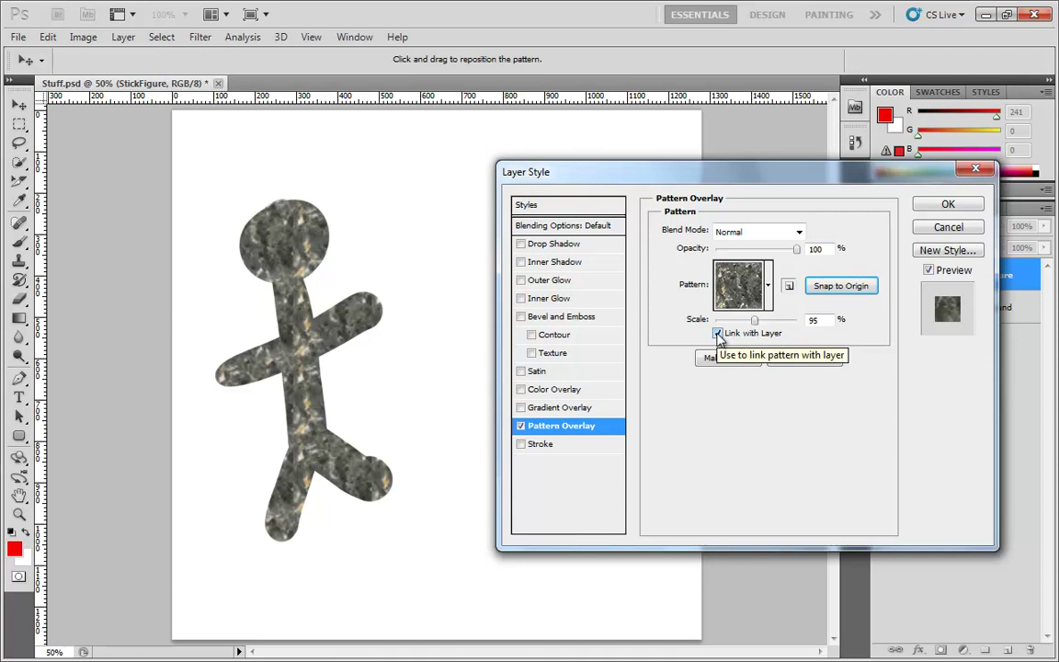
pyautogui.click(948, 203)
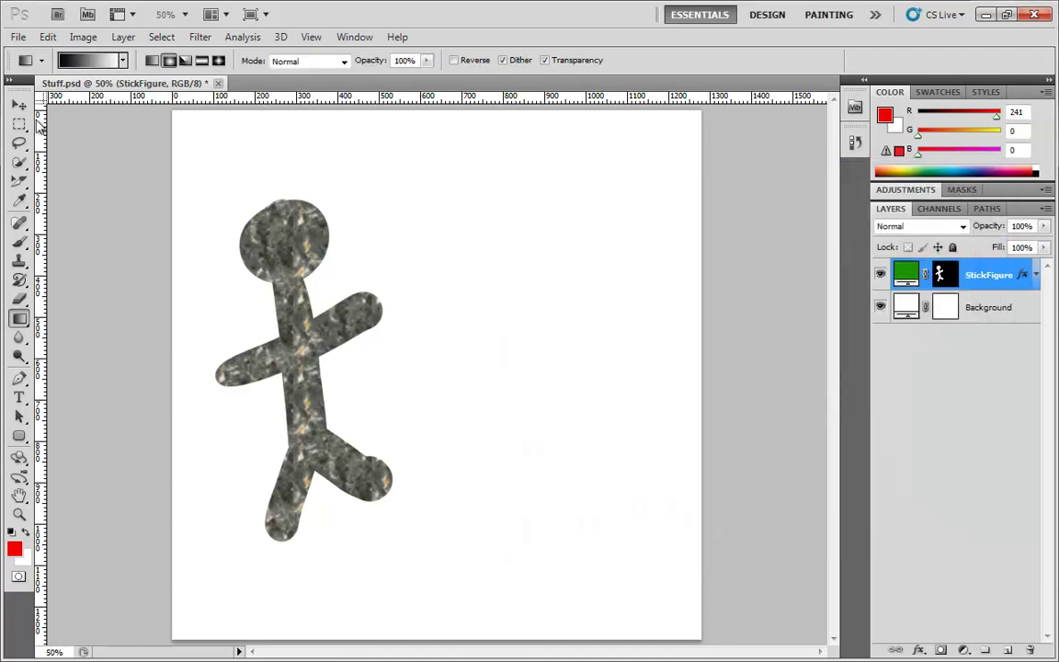
# - Move the stick figure slightly up and to the left on the canvas with the Move tool
pyautogui.click(19, 105)
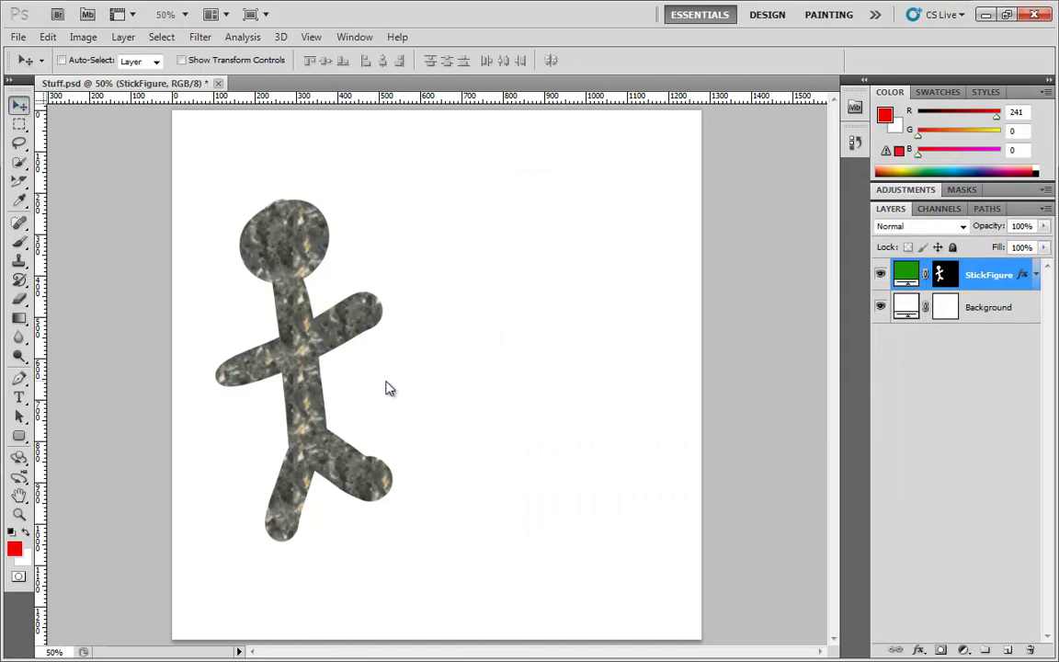
pyautogui.moveTo(308, 363); pyautogui.dragTo(288, 339)
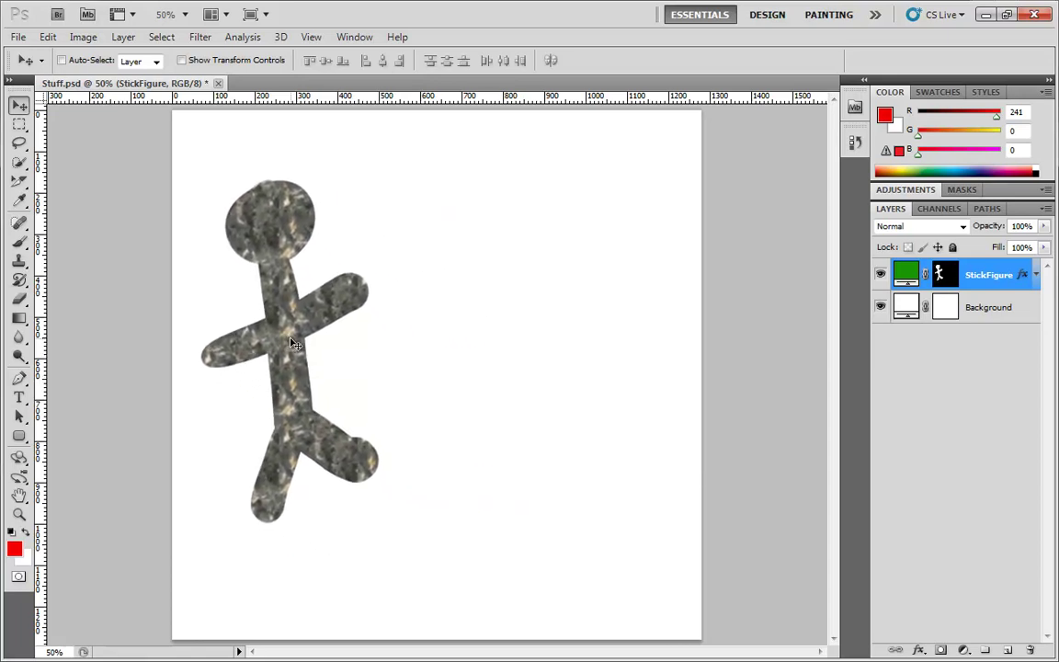
# - Turn off Link with Layer for the StickFigure layer's Pattern Overlay and move the figure around the canvas
pyautogui.doubleClick(1026, 279)
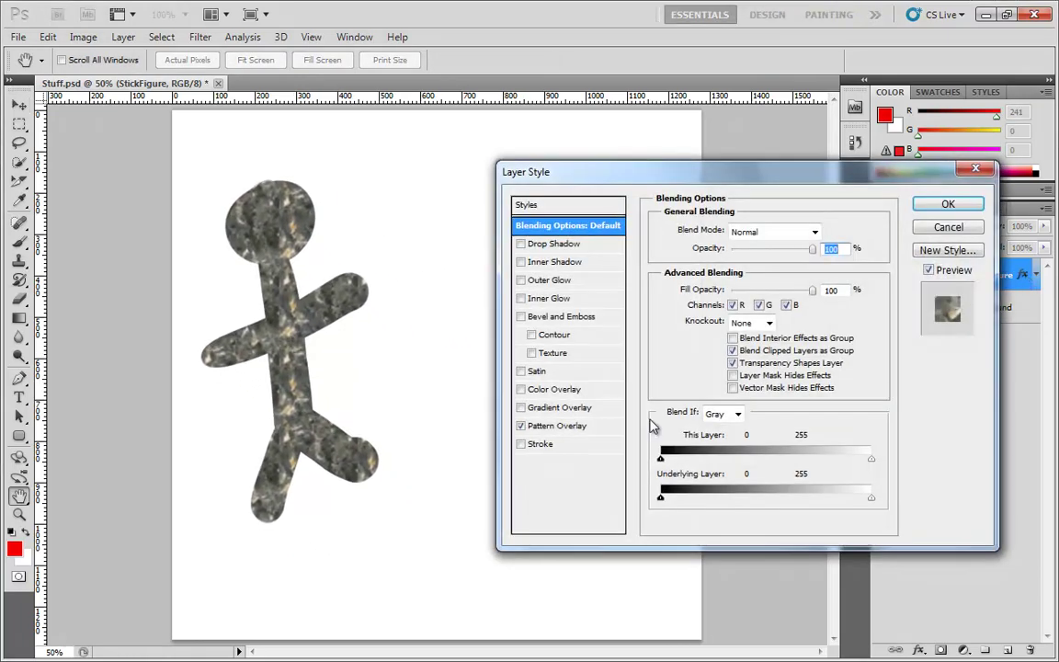
pyautogui.click(561, 426)
pyautogui.click(718, 333)
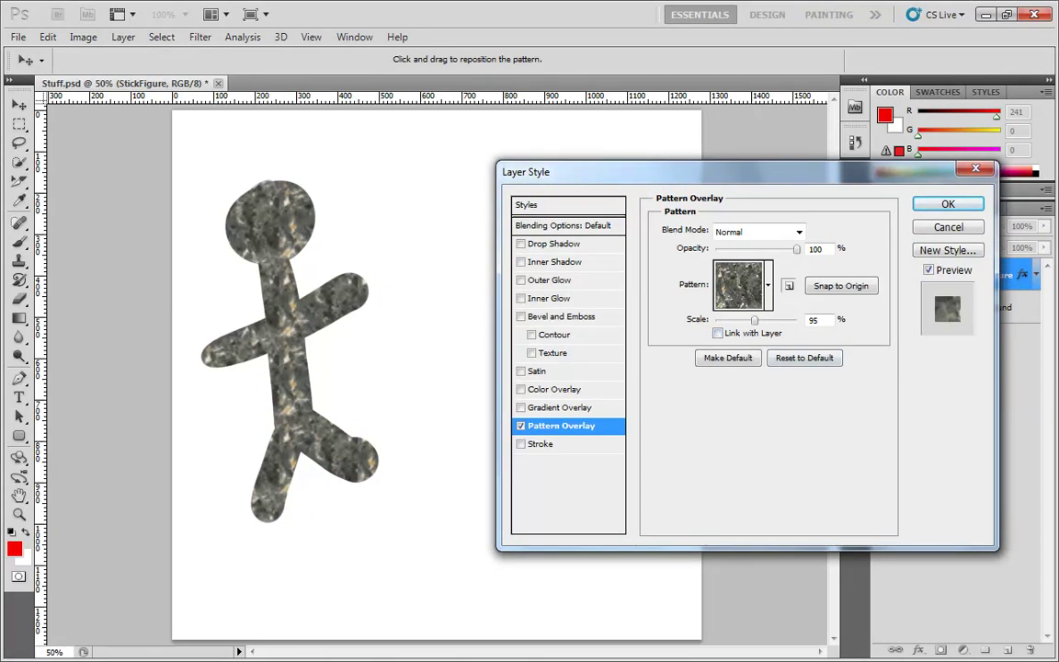
pyautogui.click(945, 204)
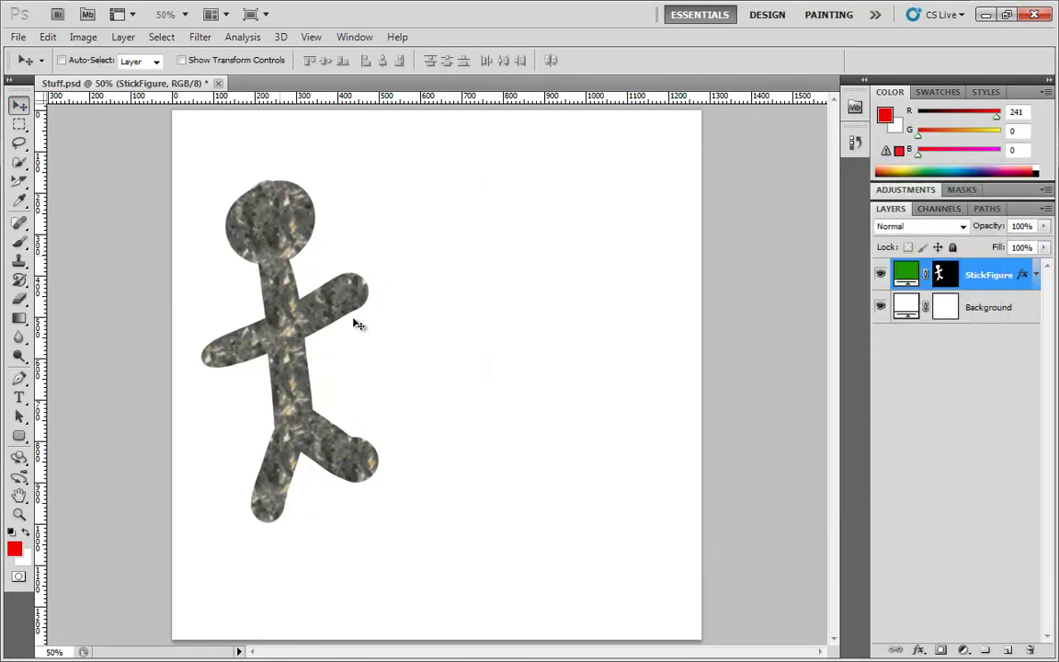
pyautogui.moveTo(355, 342); pyautogui.dragTo(348, 314)
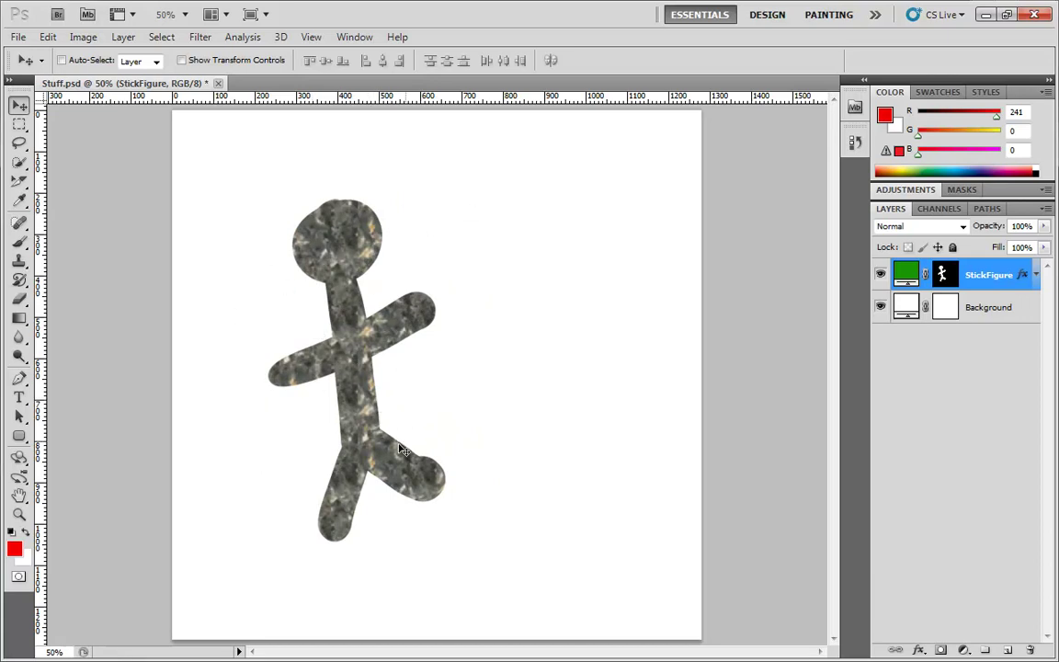
pyautogui.moveTo(364, 377); pyautogui.dragTo(325, 363)
# - Turn Link with Layer back on in the StickFigure layer's Pattern Overlay settings
pyautogui.doubleClick(1023, 275)
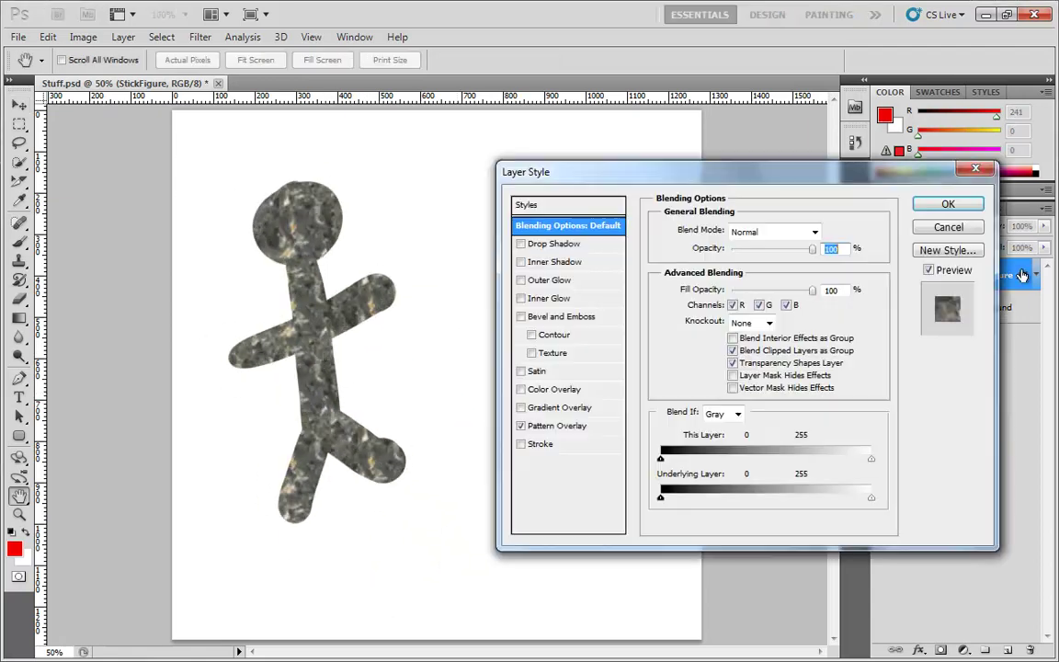
pyautogui.press('F1')
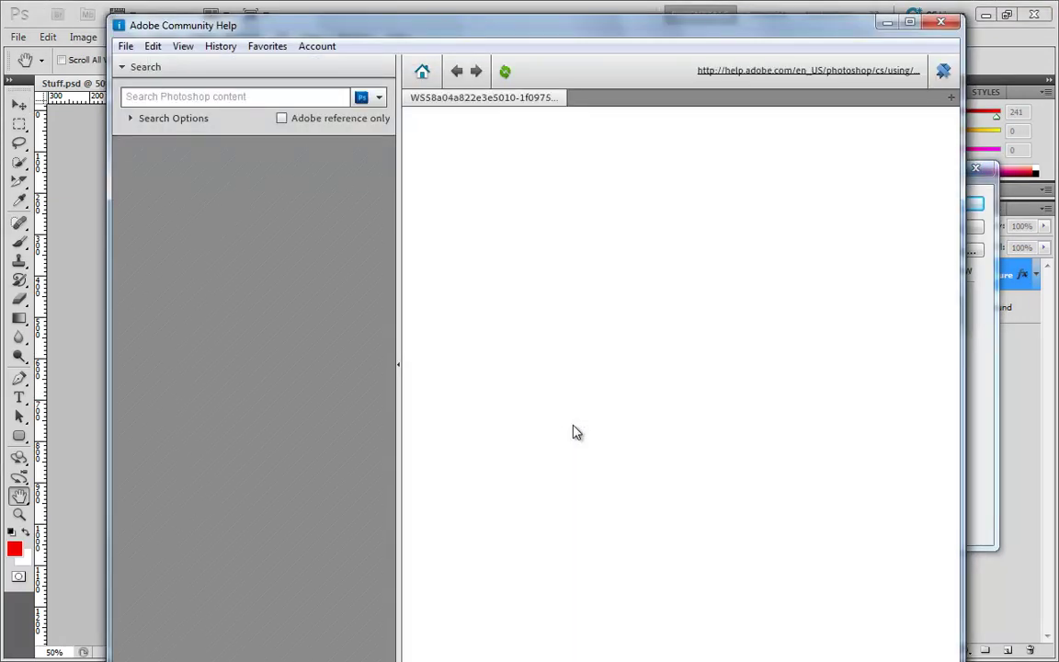
pyautogui.click(941, 22)
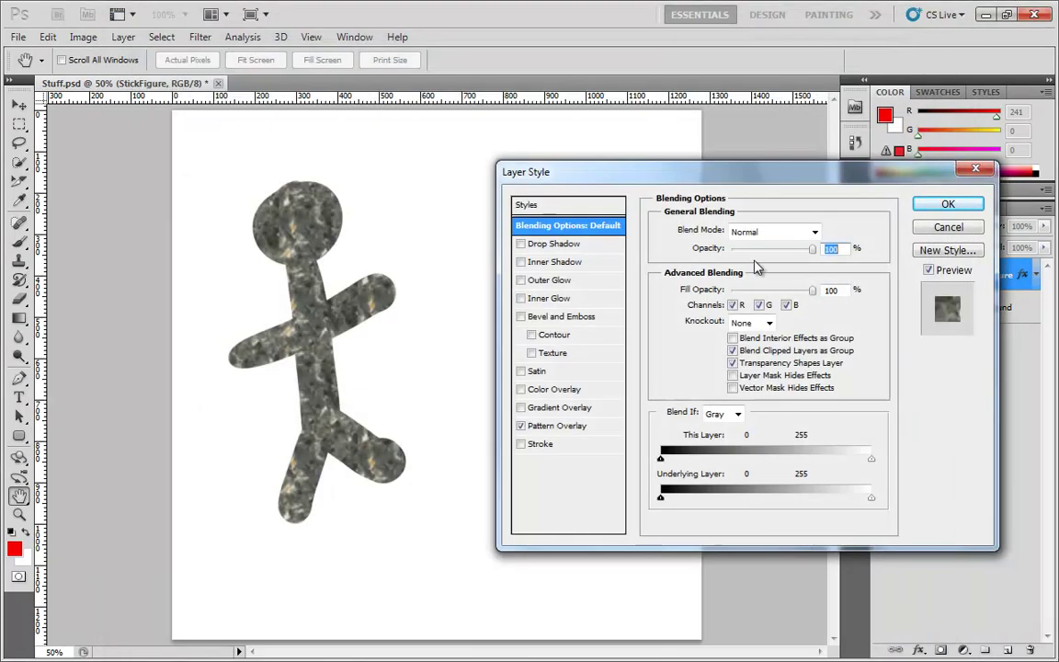
pyautogui.click(565, 428)
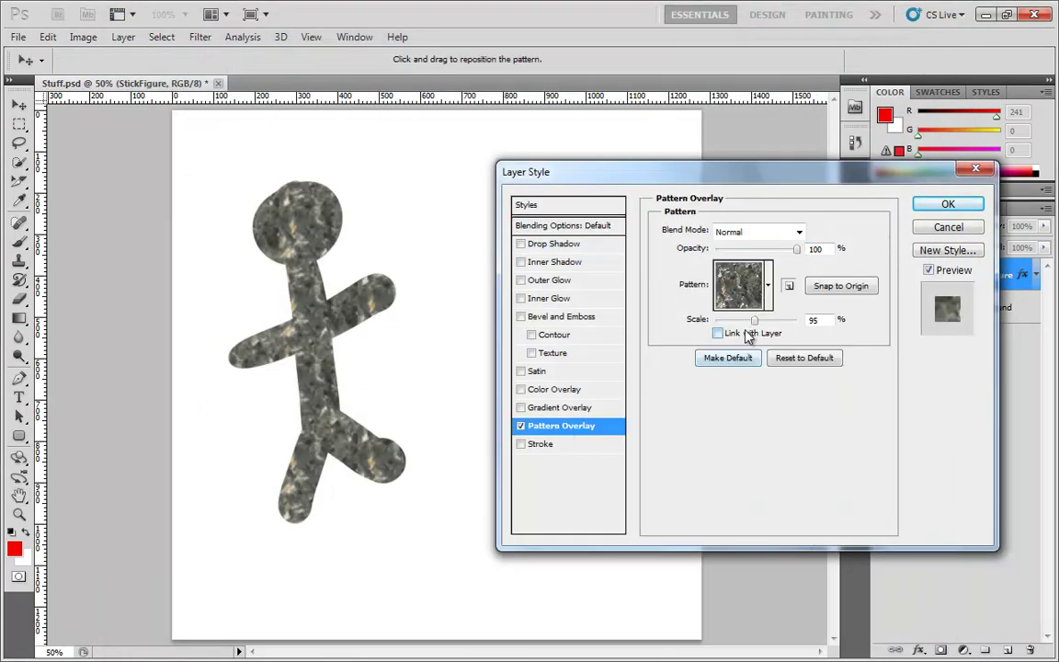
pyautogui.click(717, 334)
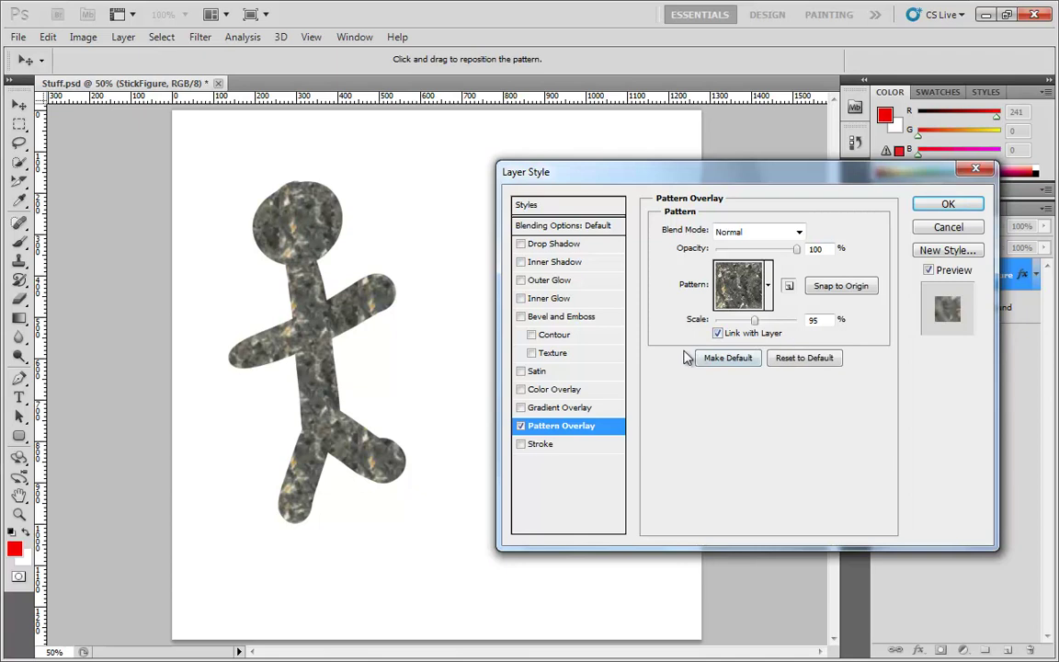
# - Enable Blend Interior Effects as Group in the blending options and try a lower Fill Opacity before returning it to 100%
pyautogui.click(568, 230)
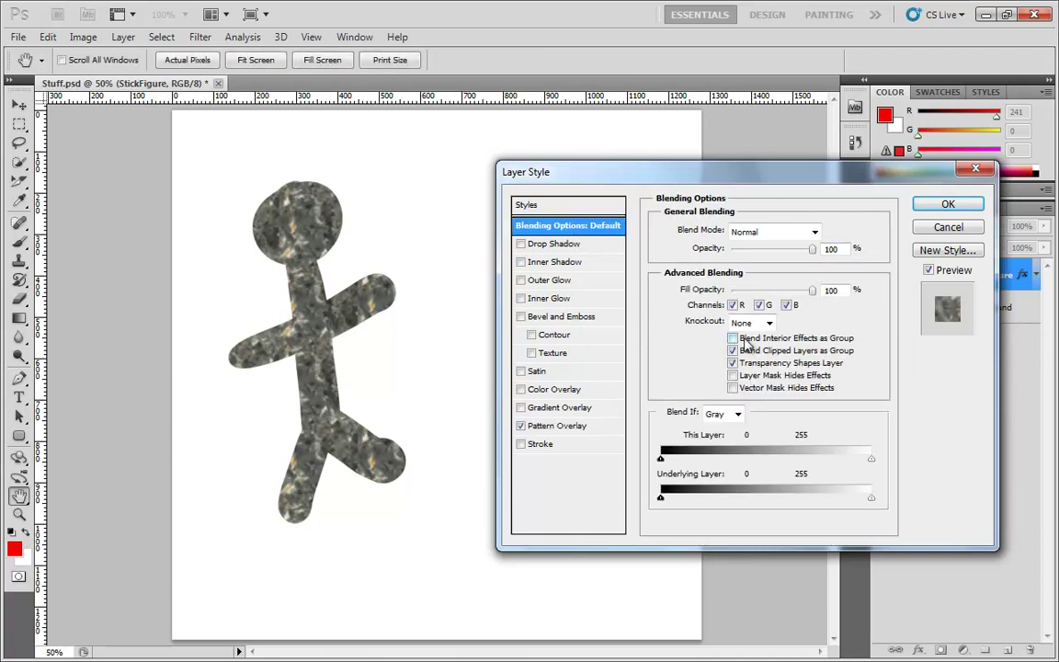
pyautogui.press('F1')
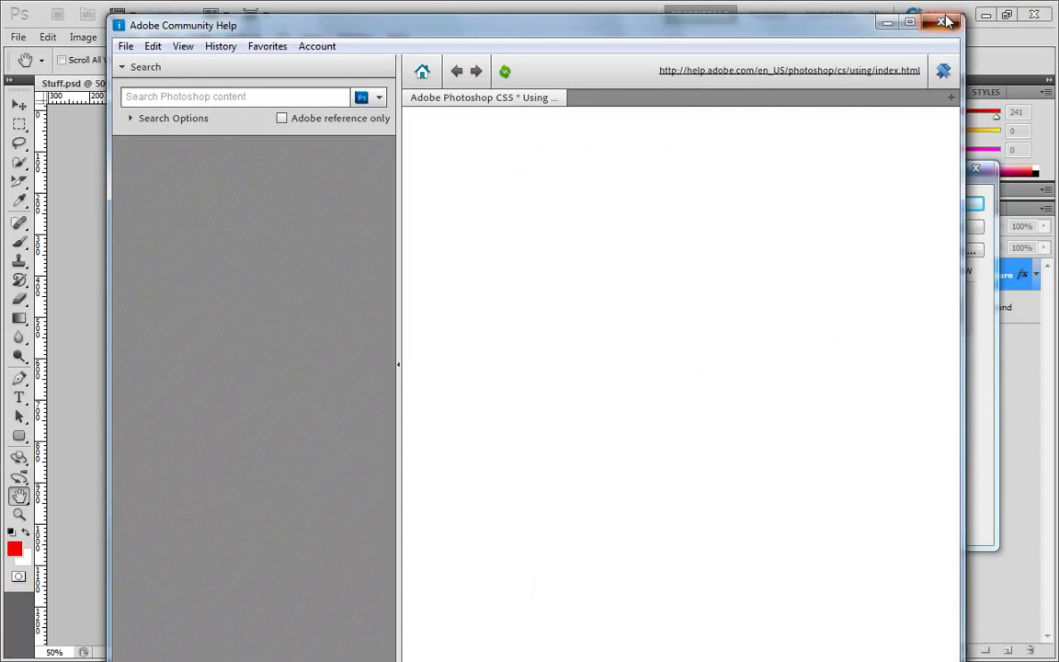
pyautogui.click(945, 22)
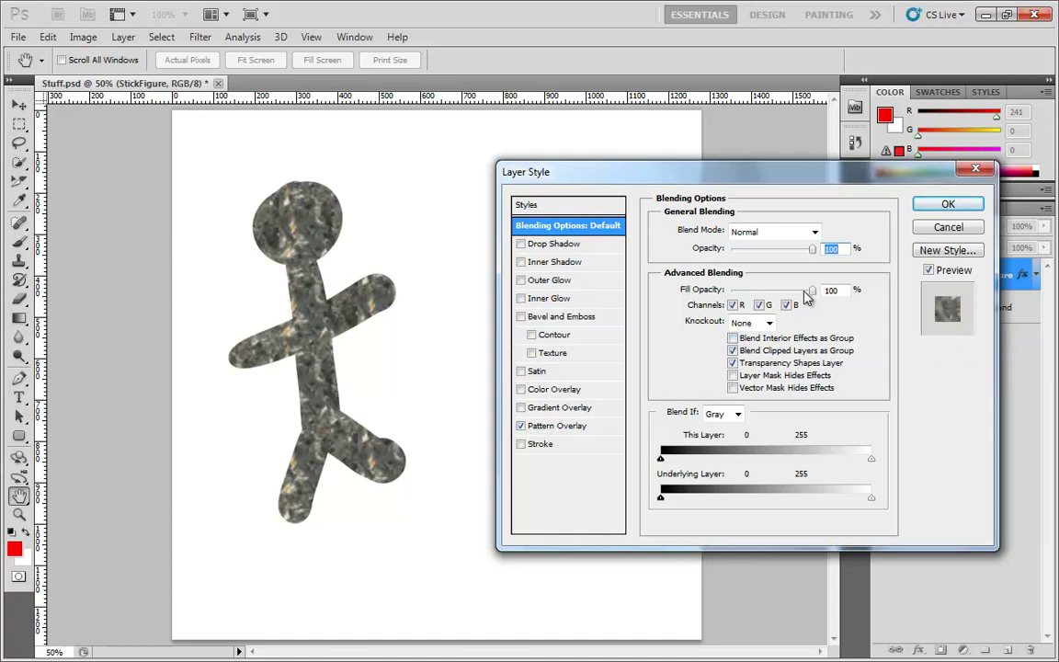
pyautogui.moveTo(805, 296)
pyautogui.mouseDown()
pyautogui.moveTo(733, 294)
pyautogui.moveTo(820, 290)
pyautogui.mouseUp()
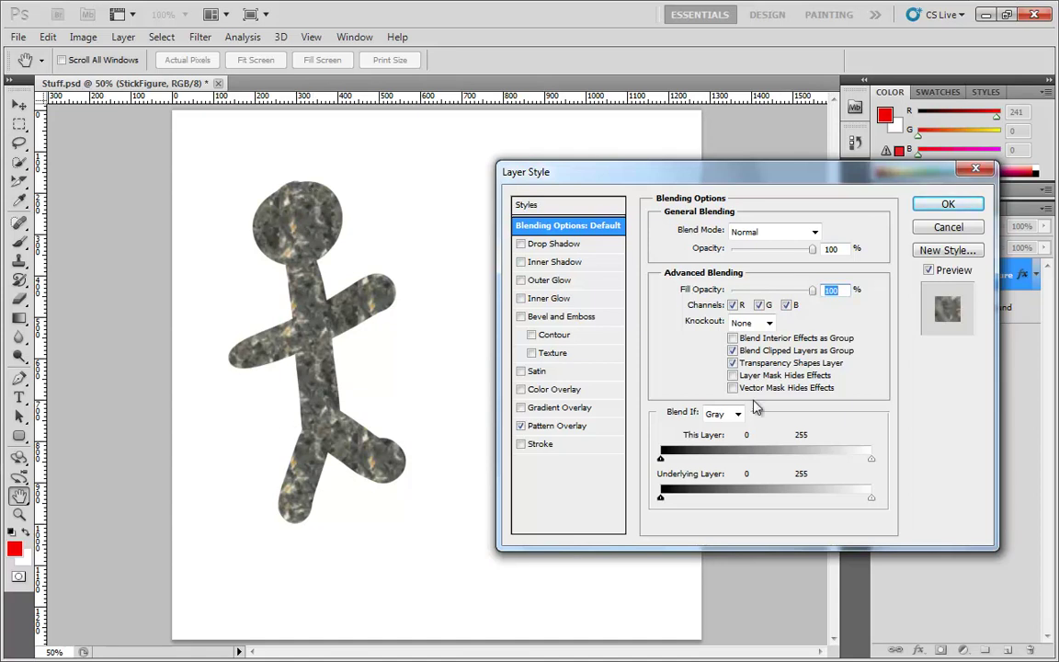
pyautogui.click(740, 340)
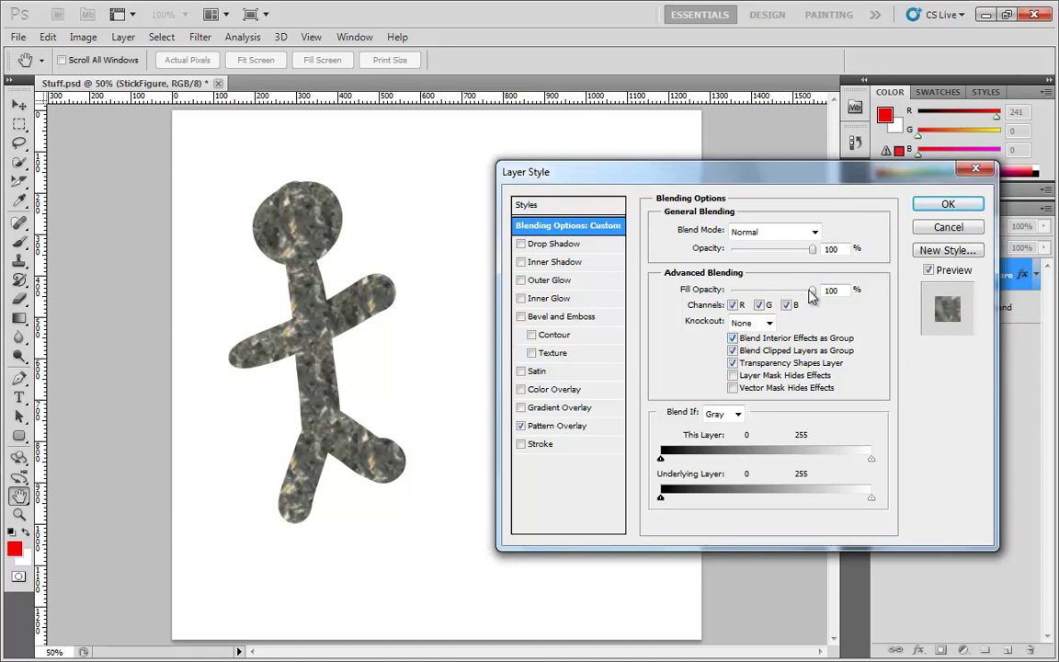
pyautogui.moveTo(812, 294); pyautogui.dragTo(744, 293)
pyautogui.moveTo(749, 295); pyautogui.dragTo(814, 296)
# - Reset the Pattern Overlay settings to their defaults
pyautogui.click(556, 426)
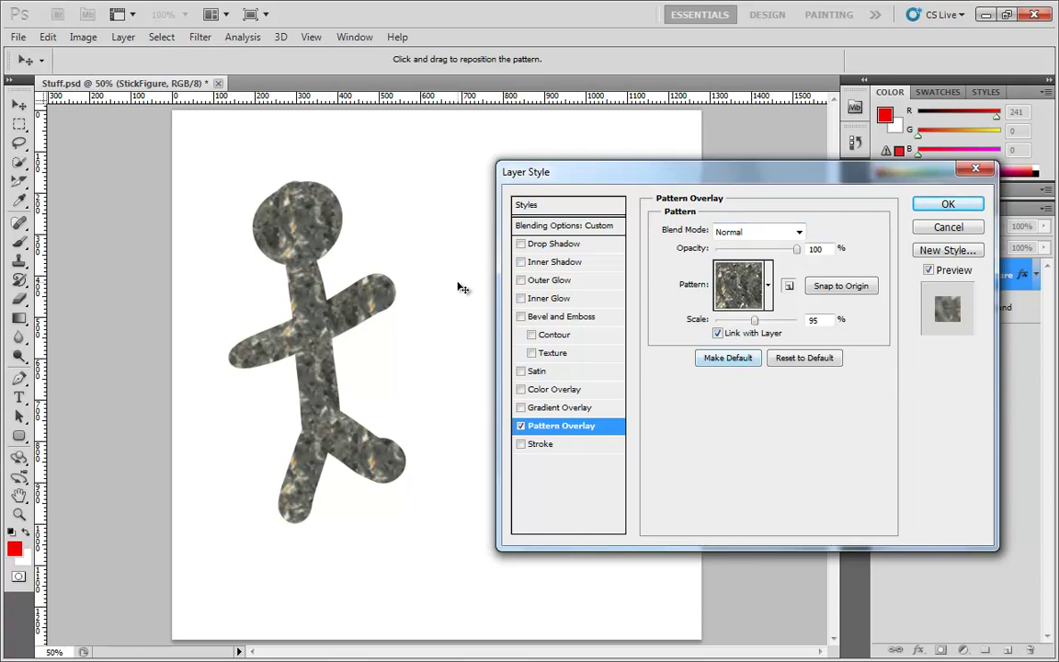
pyautogui.click(805, 359)
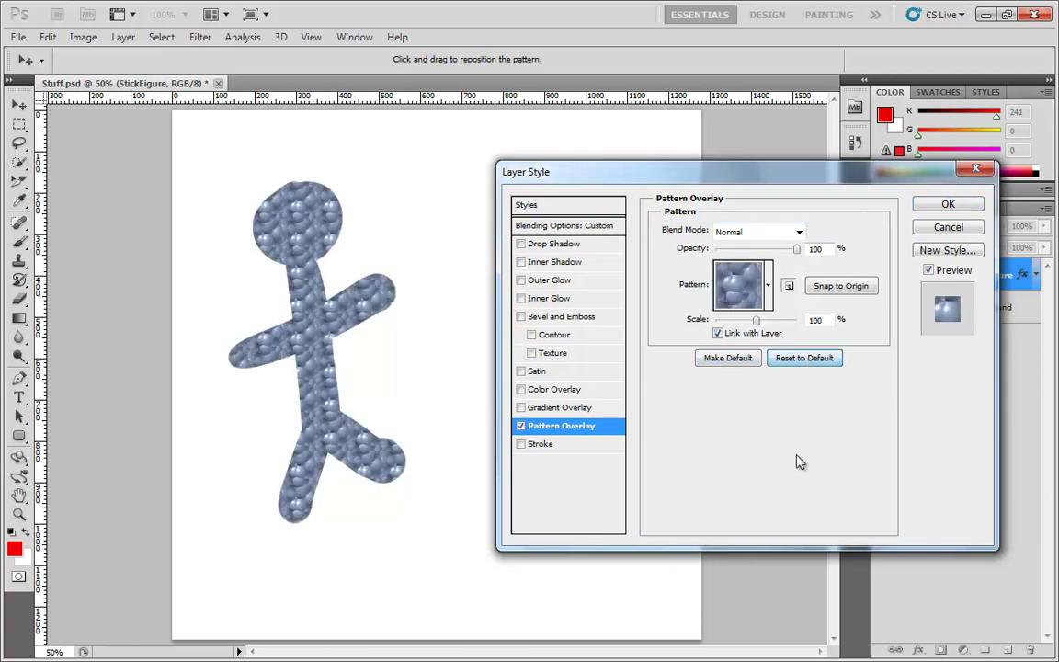